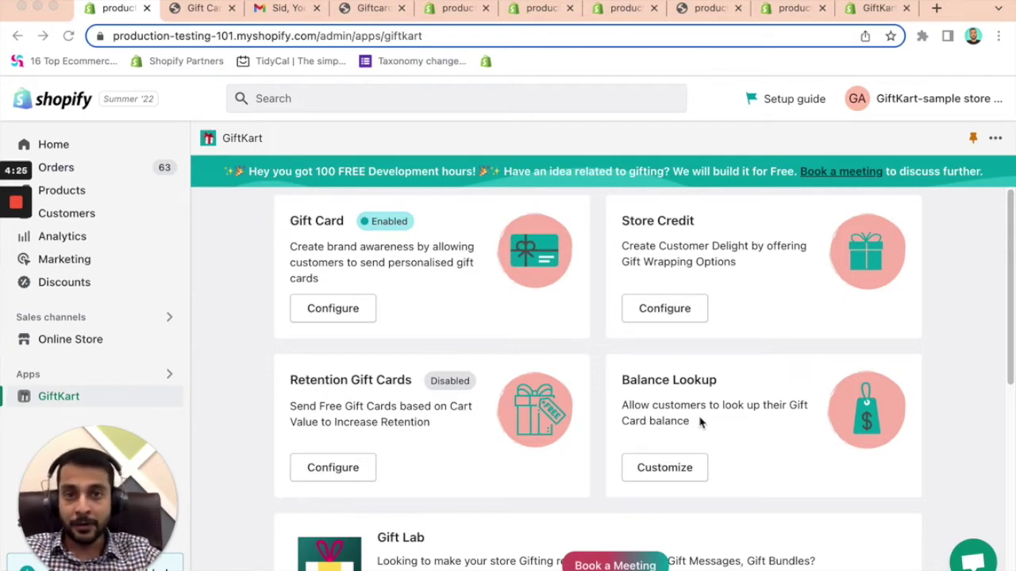
- Scroll through the GiftKart home page's Gift Card, Store Credit, Multi-Language and Email Configuration cards
{"action": "scroll", "coordinate": [682, 388], "scroll_direction": "down", "scroll_amount": 5}
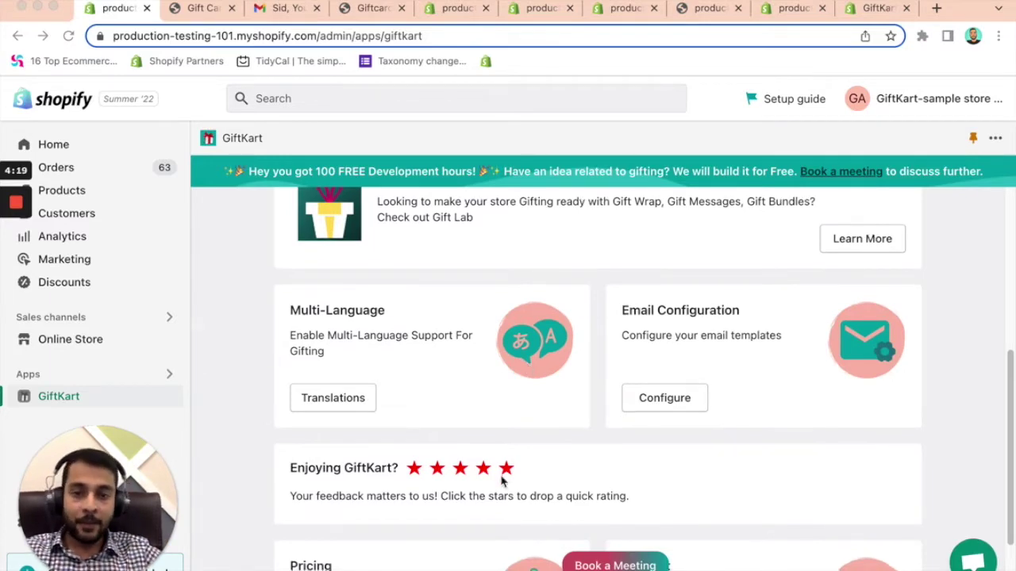
{"action": "scroll", "coordinate": [501, 478], "scroll_direction": "down", "scroll_amount": 1}
{"action": "scroll", "coordinate": [545, 485], "scroll_direction": "up", "scroll_amount": 1}
{"action": "scroll", "coordinate": [544, 486], "scroll_direction": "up", "scroll_amount": 5}
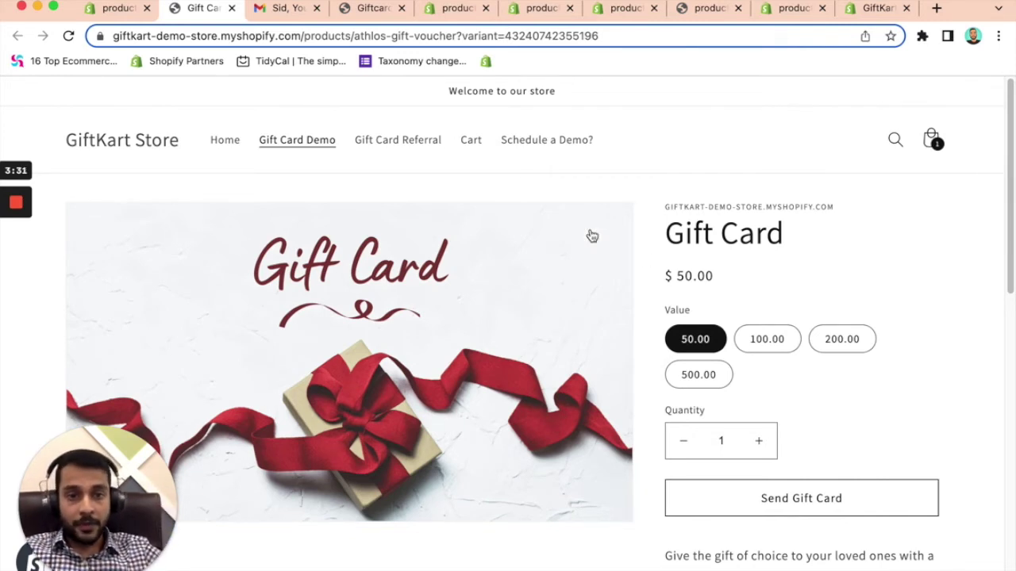
- Start sending the $50 gift card with the Birthday greeting card, then go to the recipient name field
{"action": "left_click", "coordinate": [776, 503]}
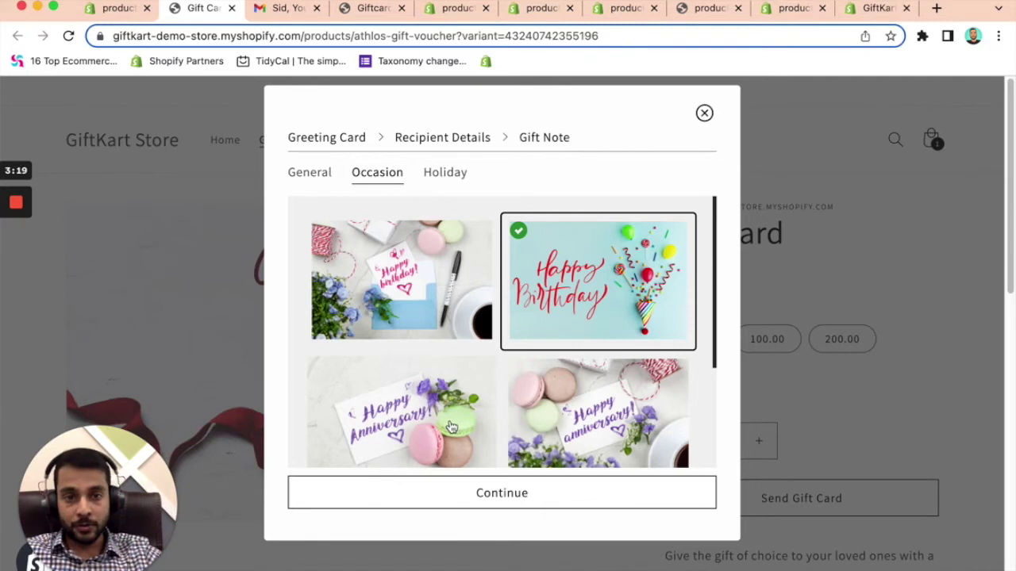
{"action": "left_click", "coordinate": [515, 502]}
{"action": "left_click", "coordinate": [374, 229]}
- Fill in the recipient's name and e-mail address and the sender's name
{"action": "type", "text": "Sid"}
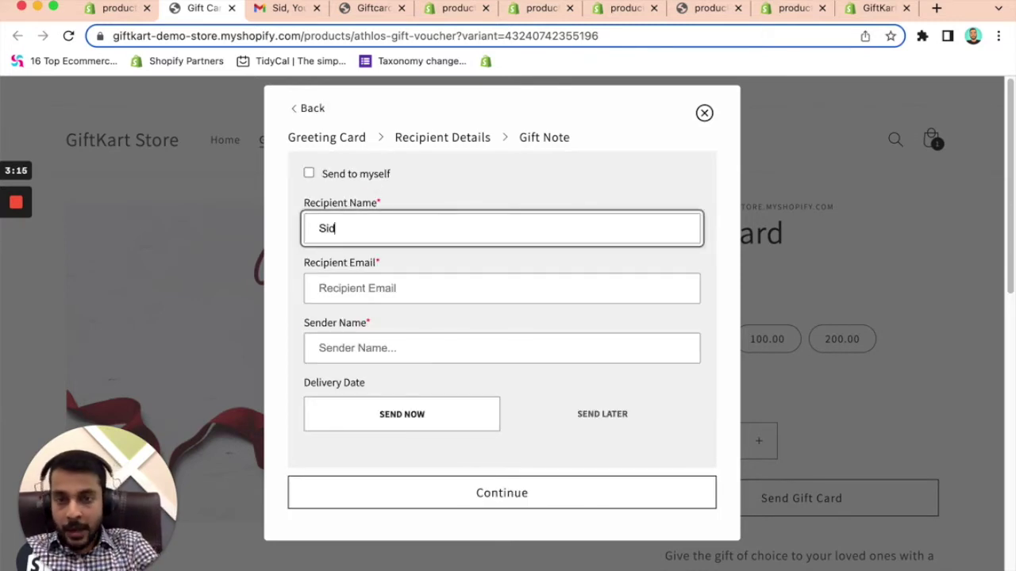
{"action": "left_click", "coordinate": [374, 288]}
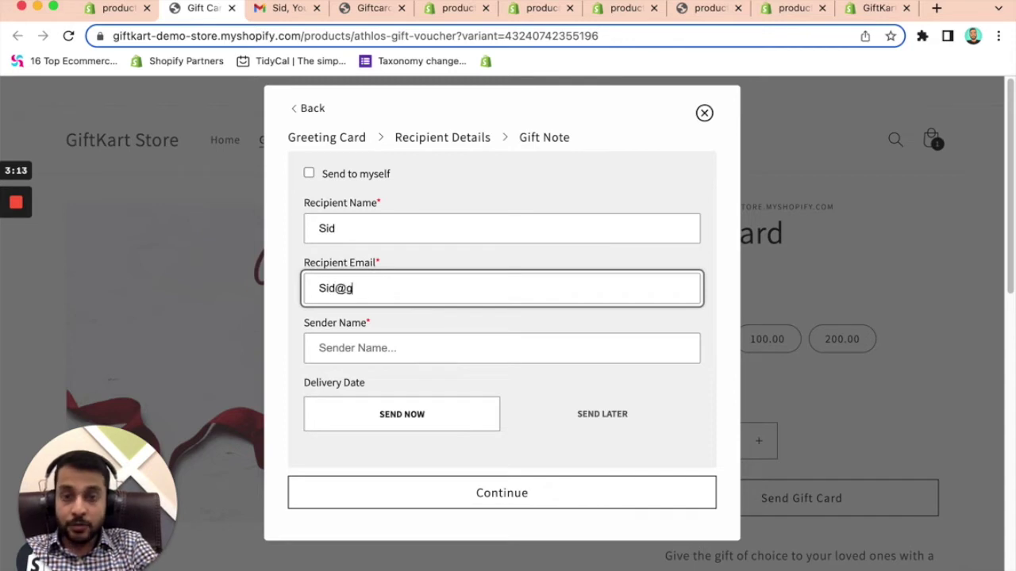
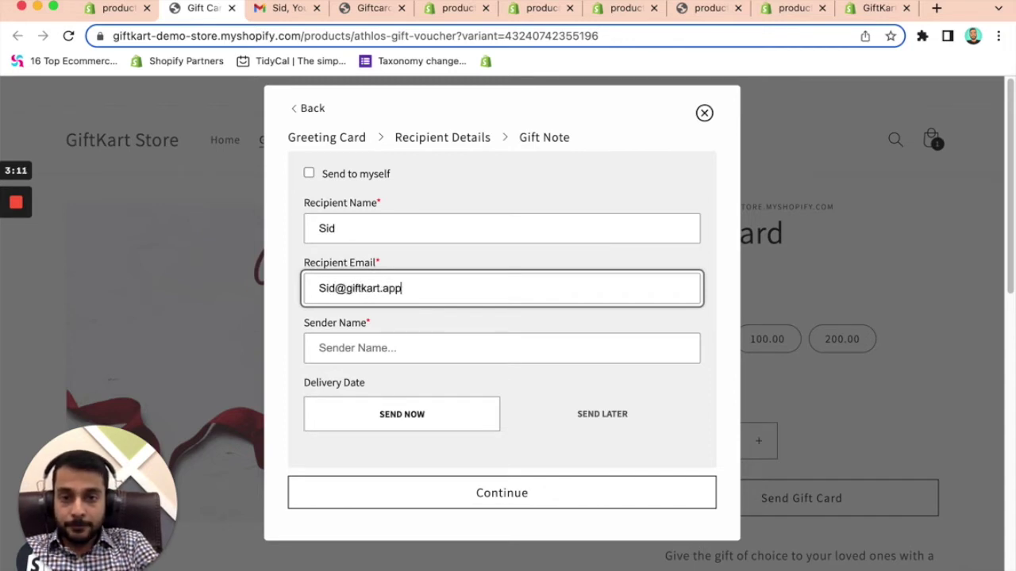
{"action": "key", "text": "Tab"}
{"action": "type", "text": "John"}
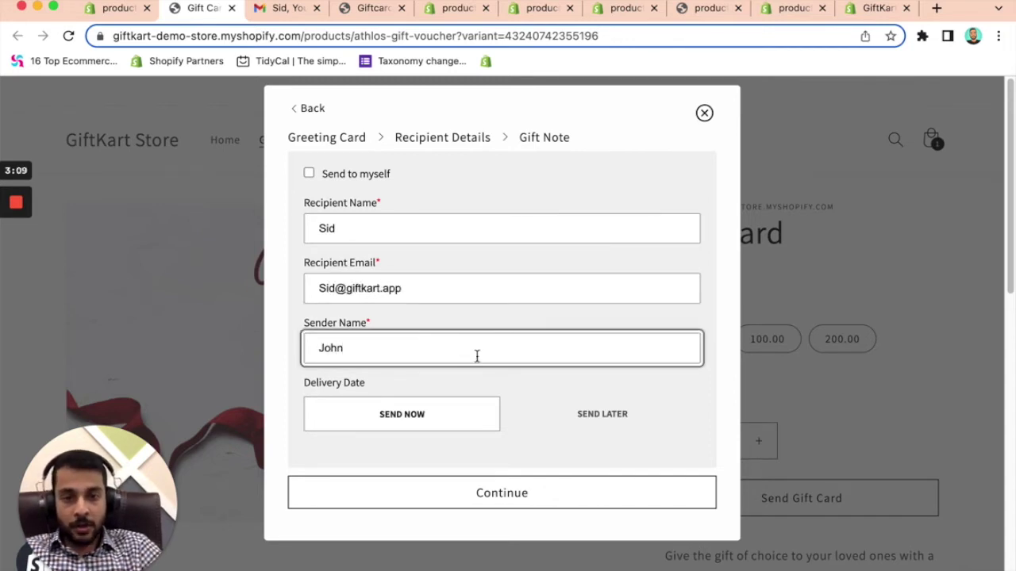
- Keep delivery set to Send Now and continue to the Gift Note step
{"action": "left_click", "coordinate": [562, 412]}
{"action": "left_click", "coordinate": [419, 422]}
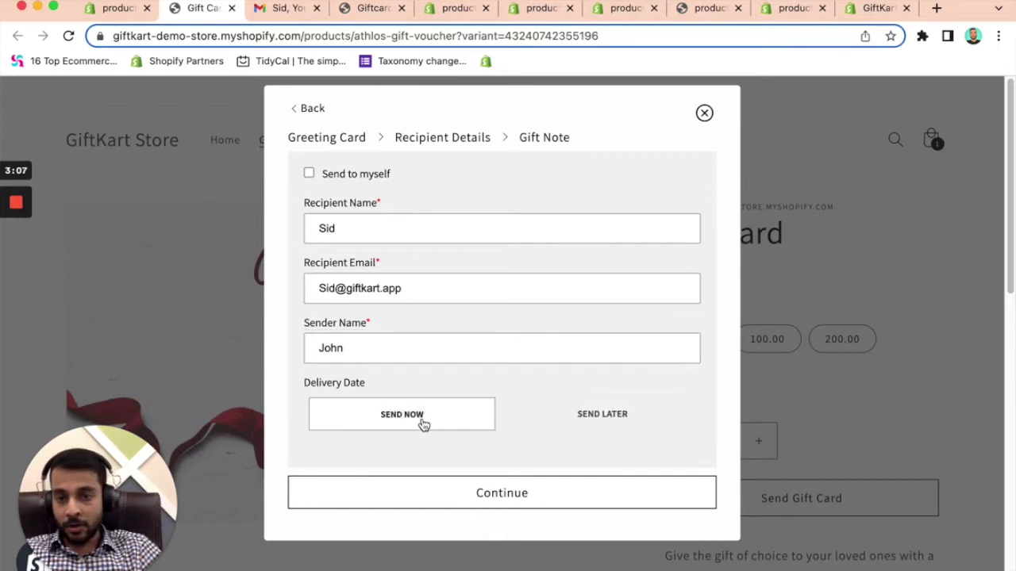
{"action": "left_click", "coordinate": [515, 493]}
- Add the gift note 'Happy Birthday!' and buy the gift card through checkout
{"action": "left_click", "coordinate": [393, 286]}
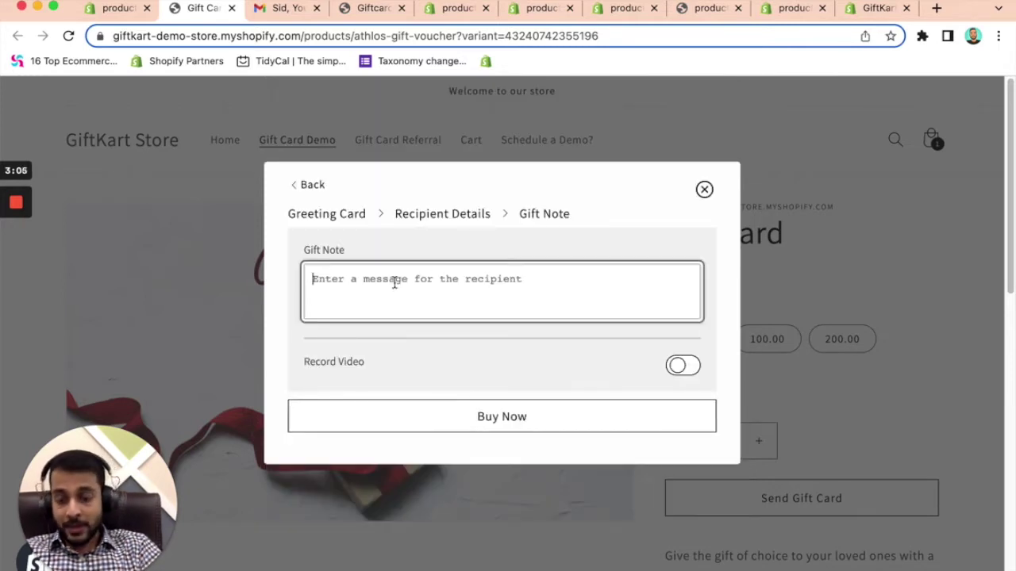
{"action": "type", "text": "Happy Birthday!"}
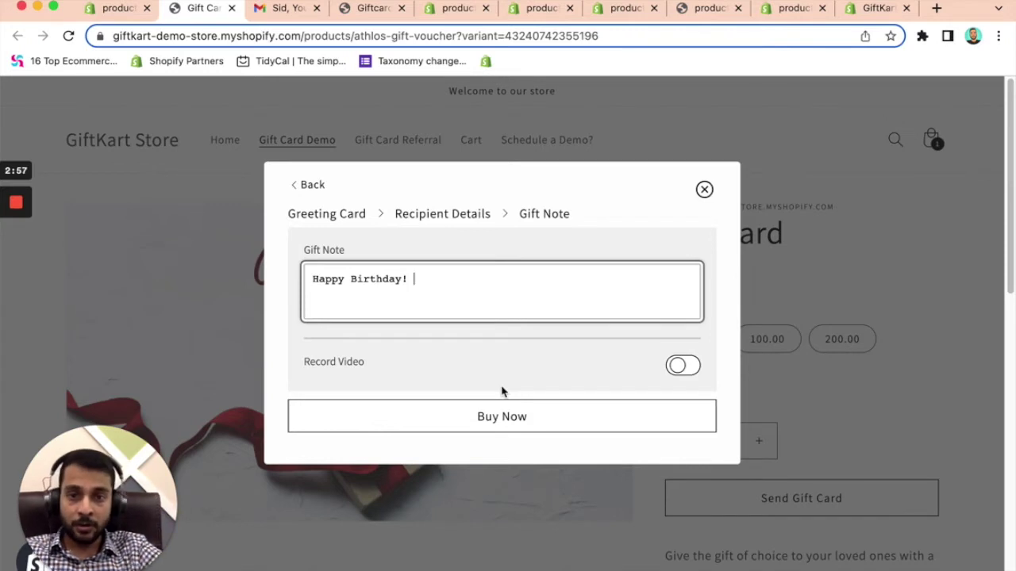
{"action": "left_click", "coordinate": [534, 423]}
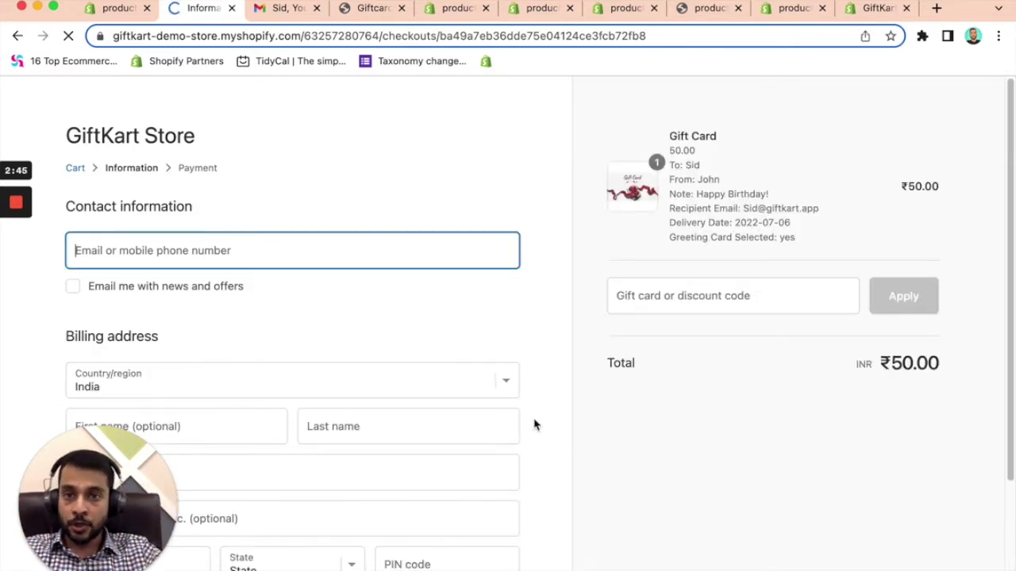
{"action": "left_click", "coordinate": [288, 10]}
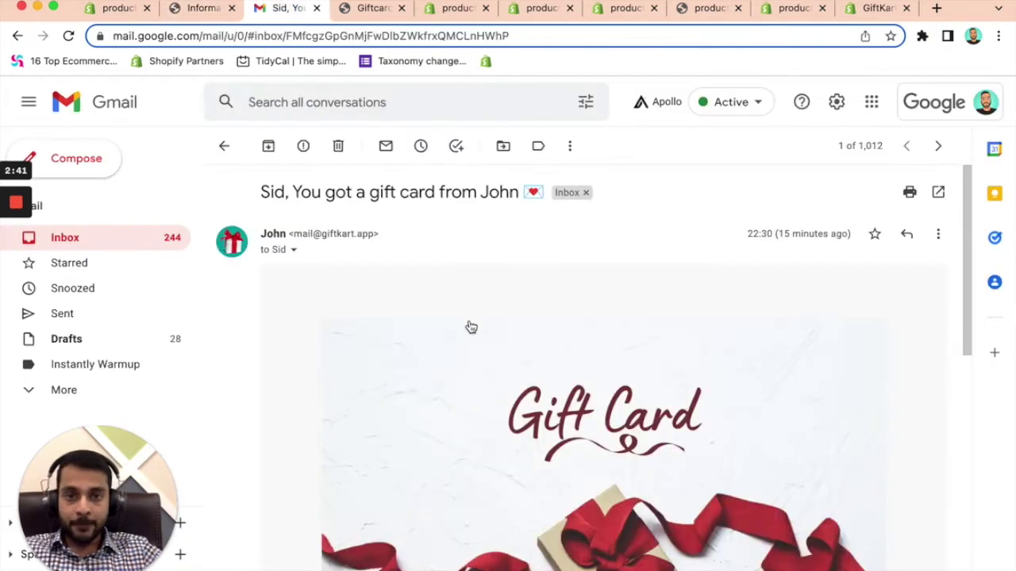
- Read the gift card email's subject and birthday message, then open the redeem page
{"action": "left_click_drag", "start_coordinate": [262, 193], "coordinate": [506, 203]}
{"action": "scroll", "coordinate": [580, 440], "scroll_direction": "down", "scroll_amount": 3}
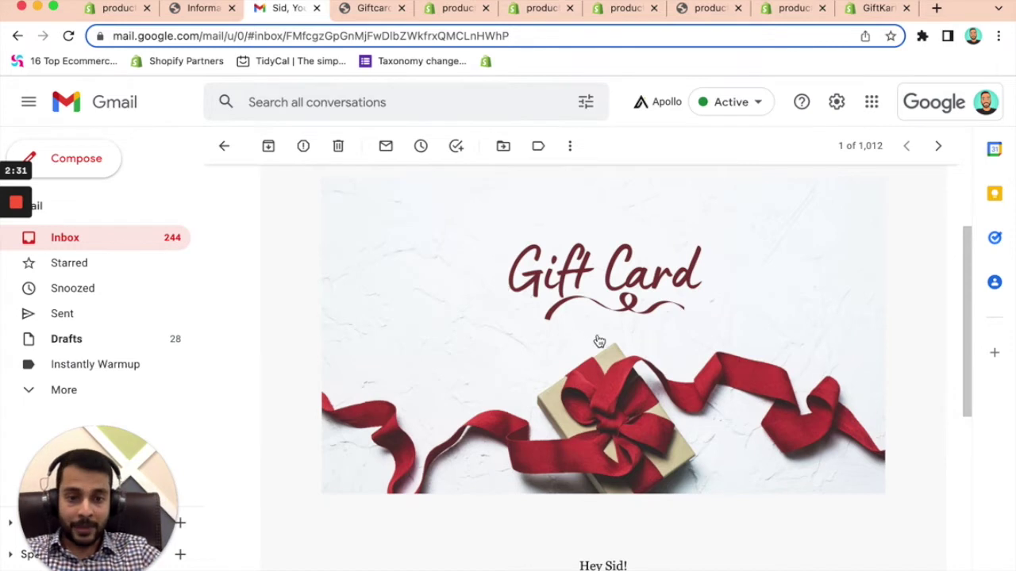
{"action": "scroll", "coordinate": [603, 350], "scroll_direction": "down", "scroll_amount": 5}
{"action": "mouse_move", "coordinate": [565, 318]}
{"action": "left_mouse_down"}
{"action": "mouse_move", "coordinate": [757, 347]}
{"action": "mouse_move", "coordinate": [748, 445]}
{"action": "left_mouse_up"}
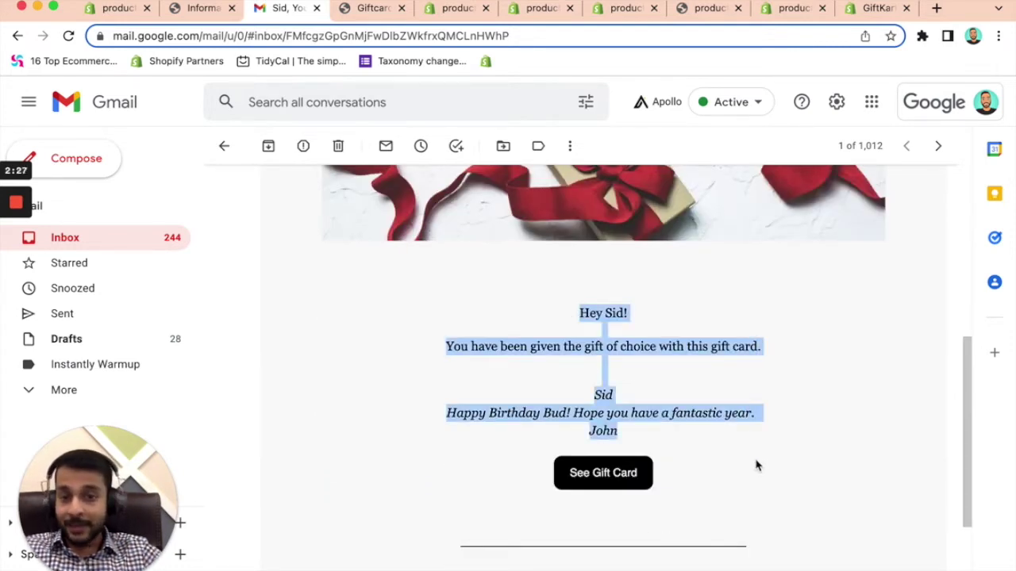
{"action": "left_click", "coordinate": [757, 466]}
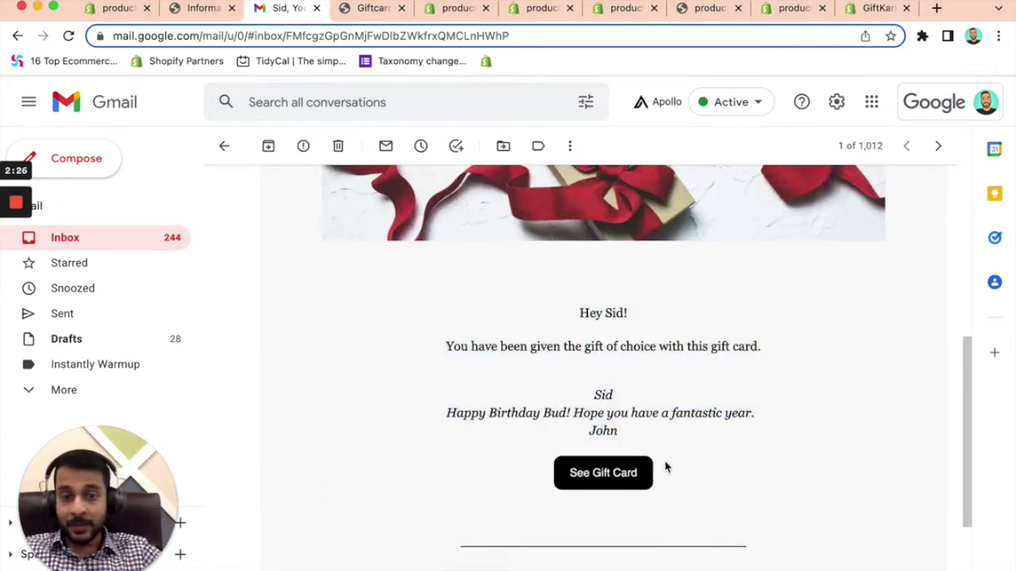
{"action": "left_click", "coordinate": [373, 14]}
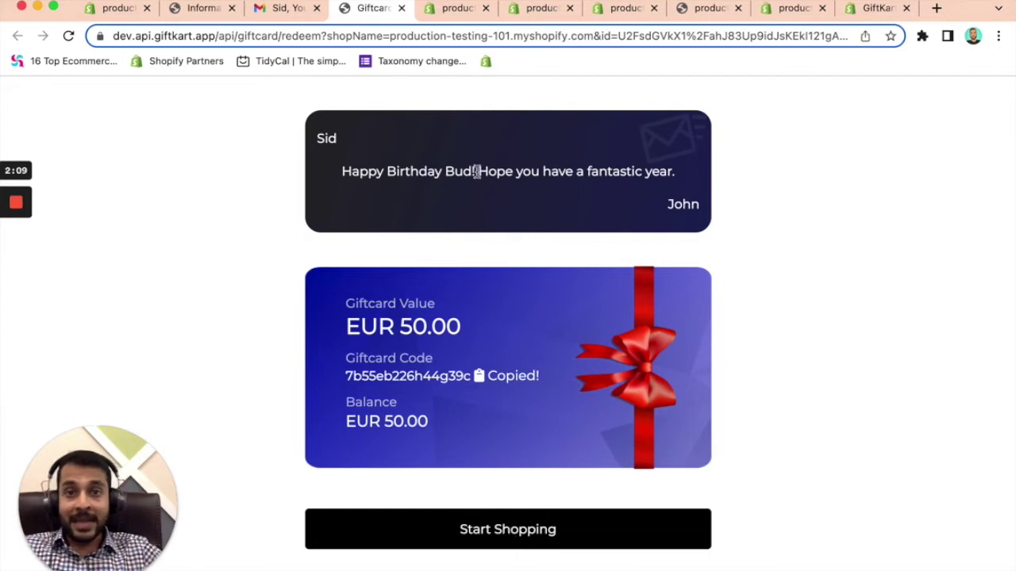
- Return from the redeem page to the GiftKart dashboard in Shopify admin
{"action": "left_click", "coordinate": [453, 9]}
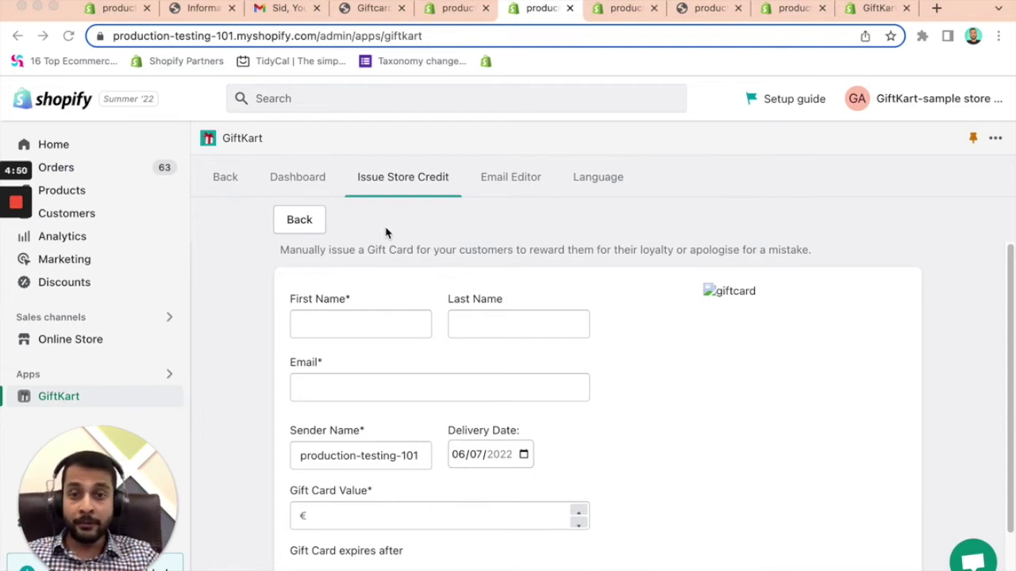
{"action": "scroll", "coordinate": [487, 360], "scroll_direction": "down", "scroll_amount": 3}
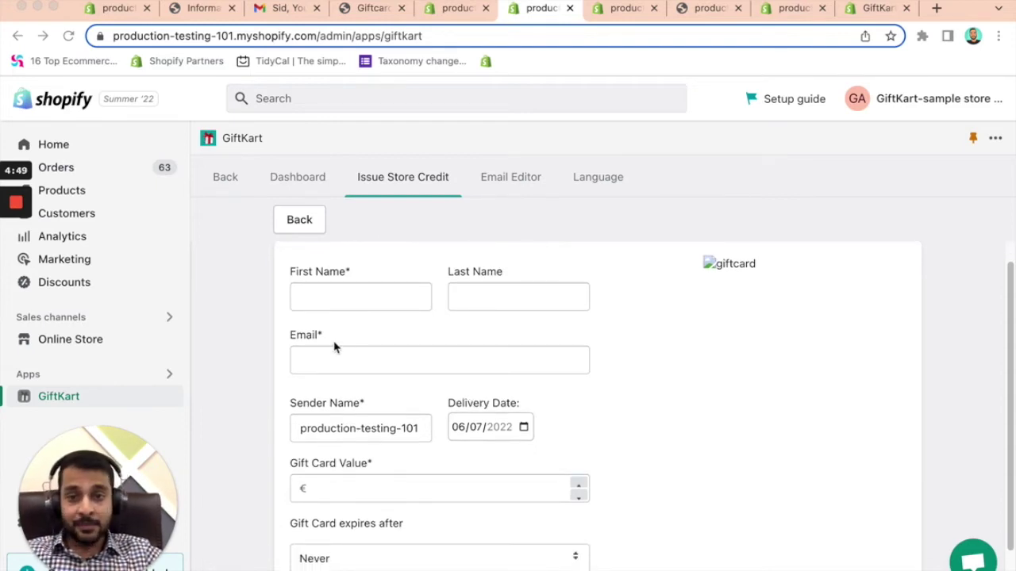
{"action": "scroll", "coordinate": [340, 362], "scroll_direction": "down", "scroll_amount": 5}
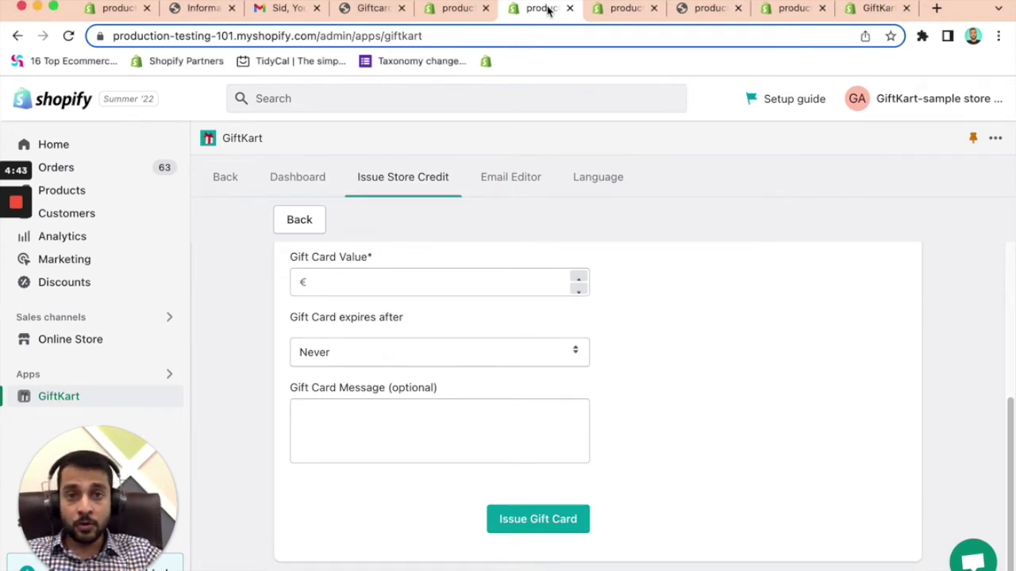
{"action": "left_click", "coordinate": [612, 11]}
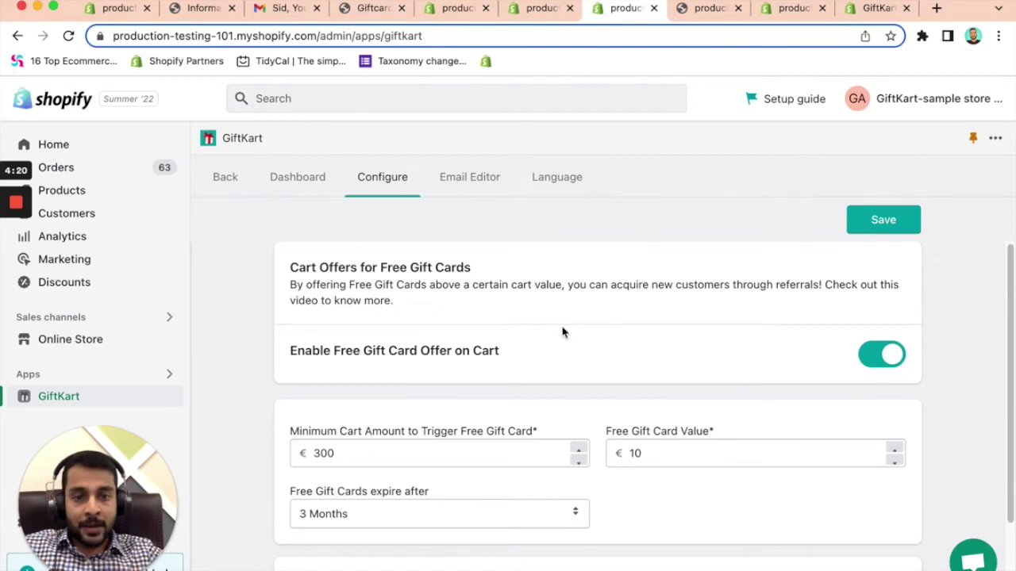
- Review the €10 free gift card offer for carts over €300, expiring after 3 Months
{"action": "scroll", "coordinate": [563, 333], "scroll_direction": "down", "scroll_amount": 3}
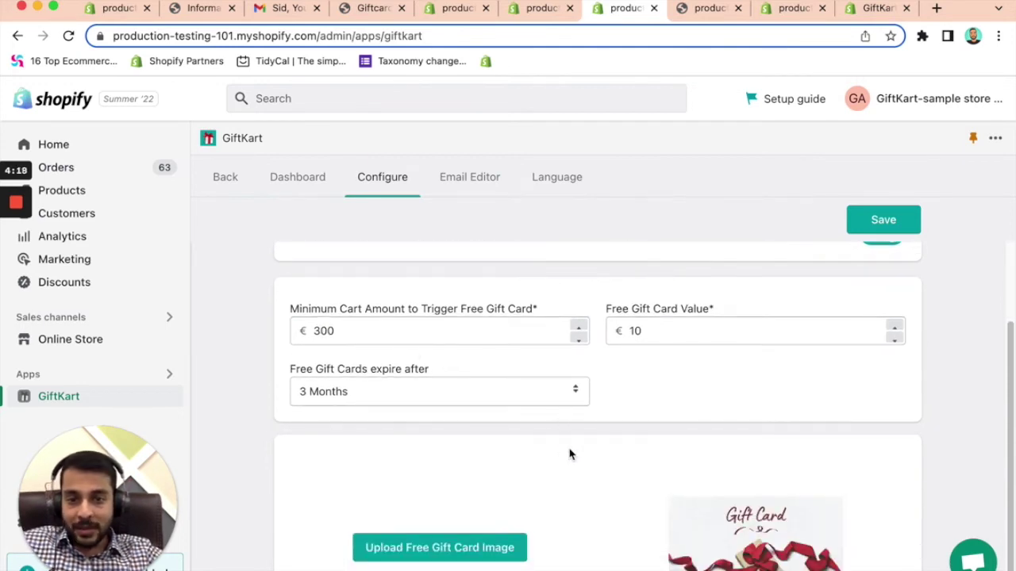
{"action": "scroll", "coordinate": [750, 440], "scroll_direction": "up", "scroll_amount": 3}
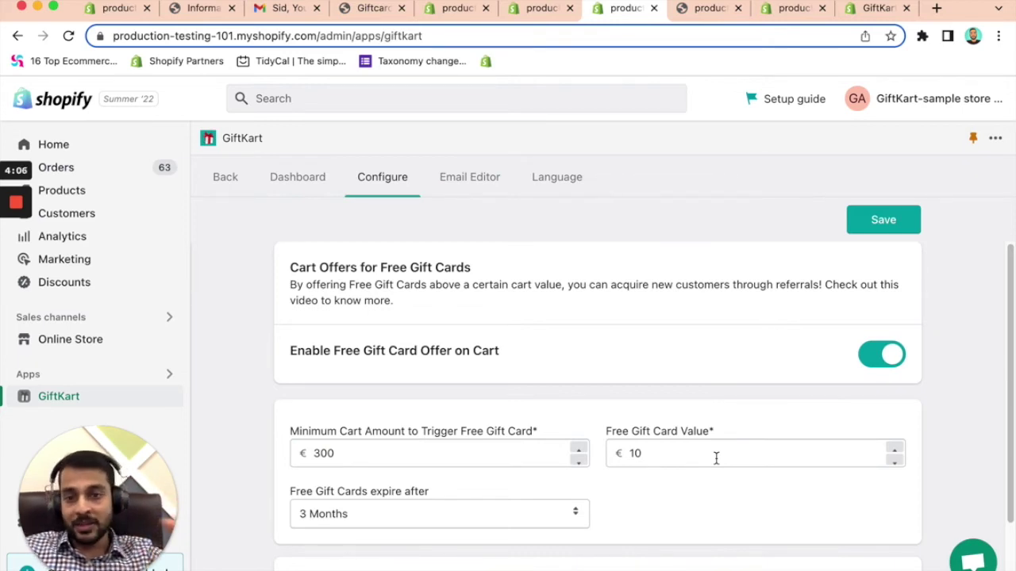
{"action": "left_click", "coordinate": [712, 12]}
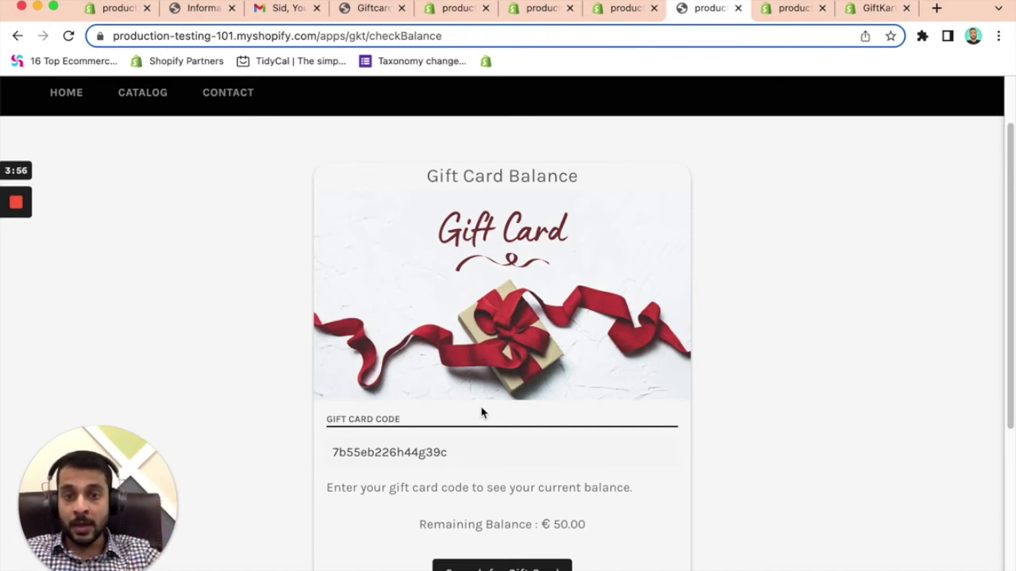
- Return to the redeemed gift card page, then go back to the GiftKart admin dashboard
{"action": "left_click", "coordinate": [369, 10]}
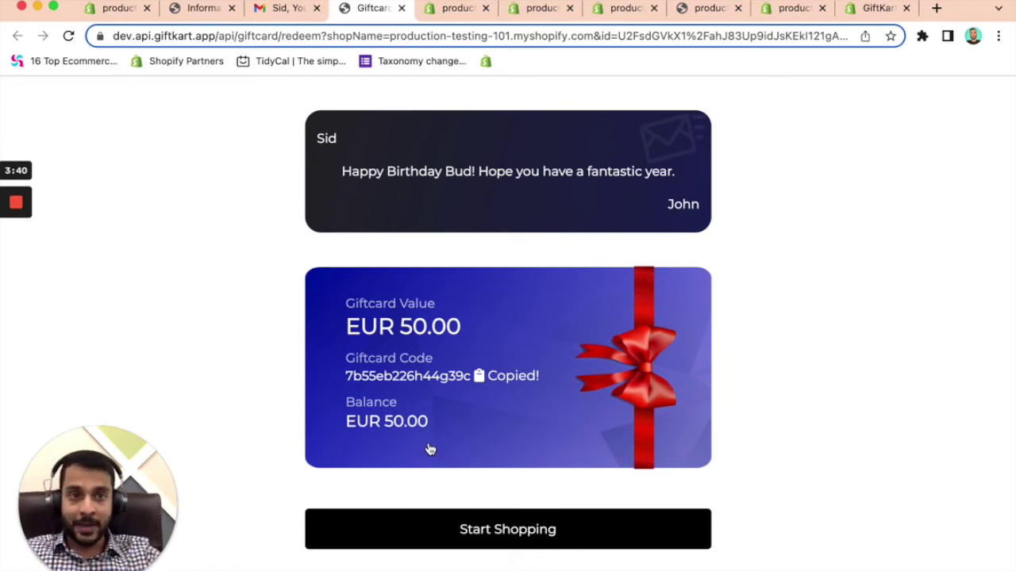
{"action": "left_click", "coordinate": [783, 14]}
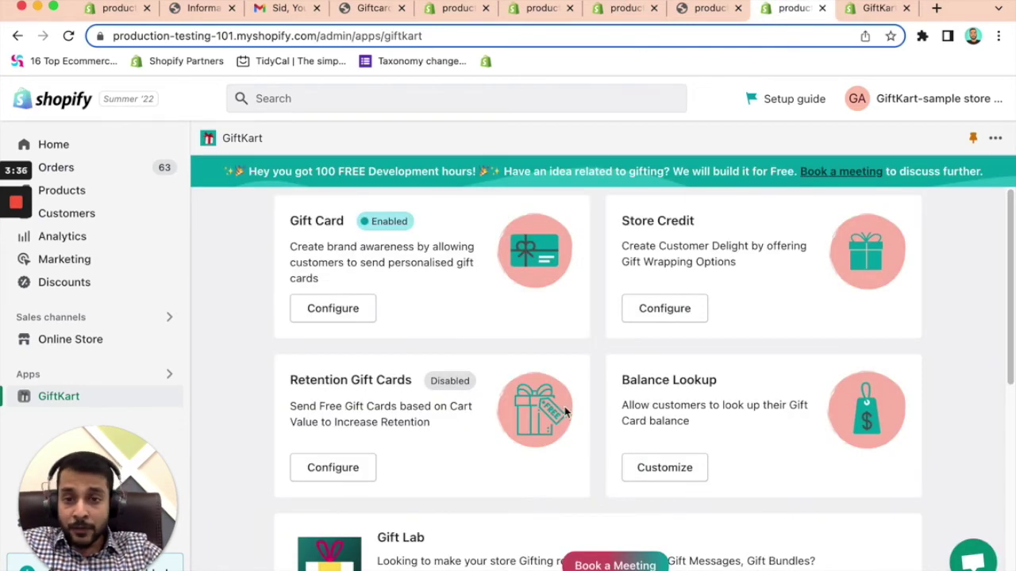
- Scroll the GiftKart dashboard down to the Multi-Language, Email Configuration, Pricing and Support cards
{"action": "scroll", "coordinate": [566, 409], "scroll_direction": "down", "scroll_amount": 1}
{"action": "scroll", "coordinate": [566, 409], "scroll_direction": "down", "scroll_amount": 10}
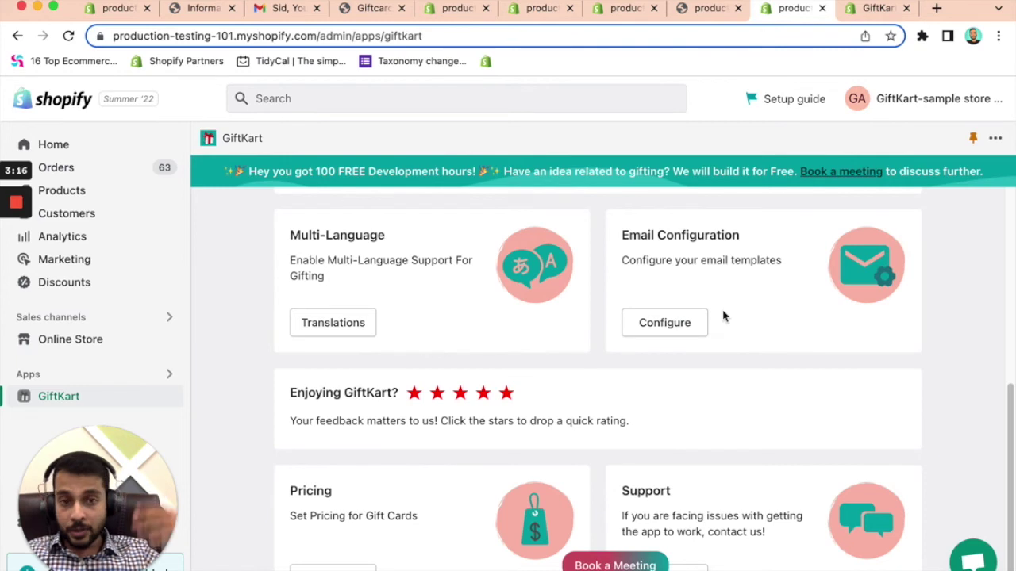
{"action": "scroll", "coordinate": [660, 444], "scroll_direction": "down", "scroll_amount": 1}
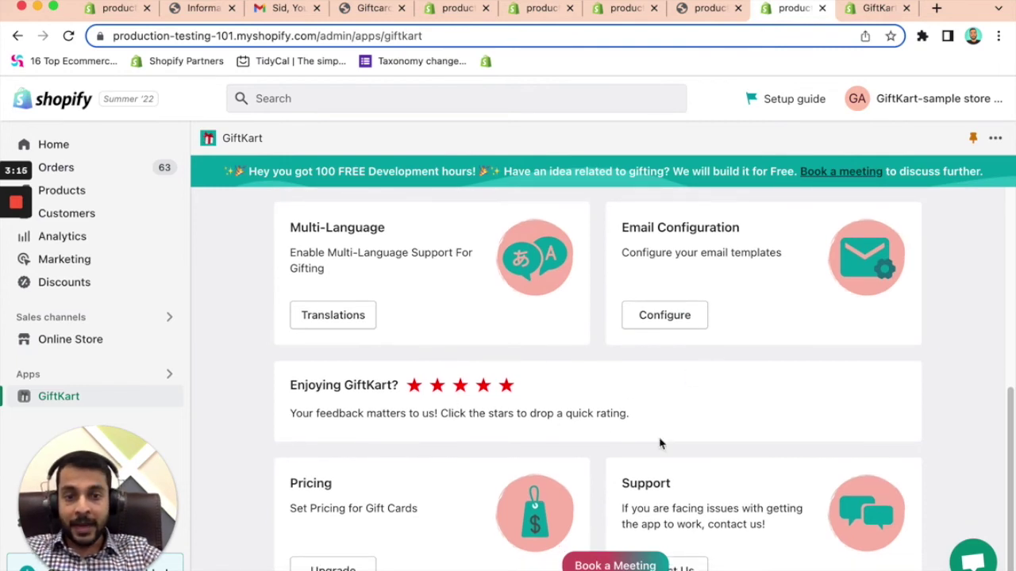
{"action": "scroll", "coordinate": [679, 448], "scroll_direction": "down", "scroll_amount": 2}
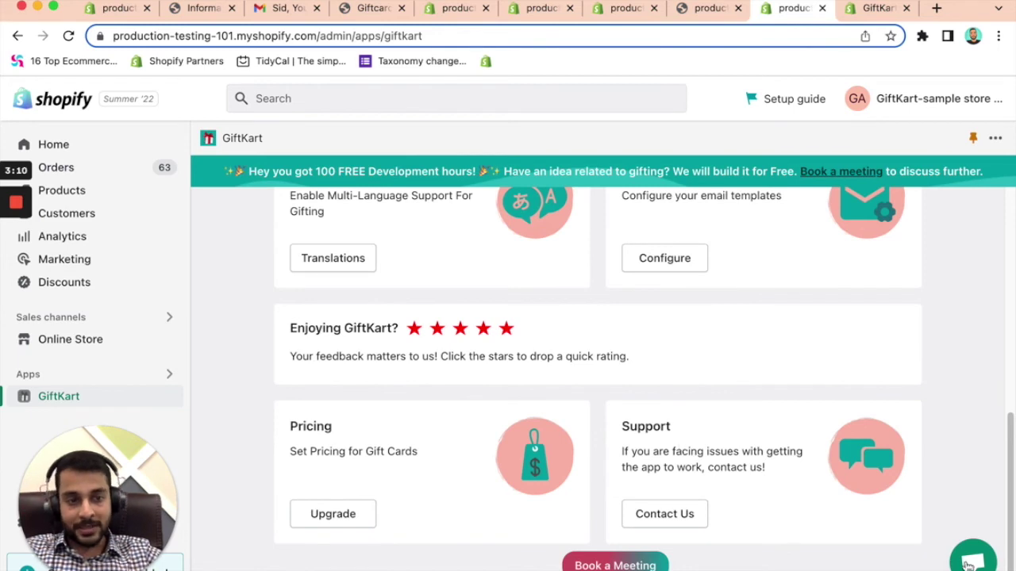
{"action": "left_click", "coordinate": [963, 566]}
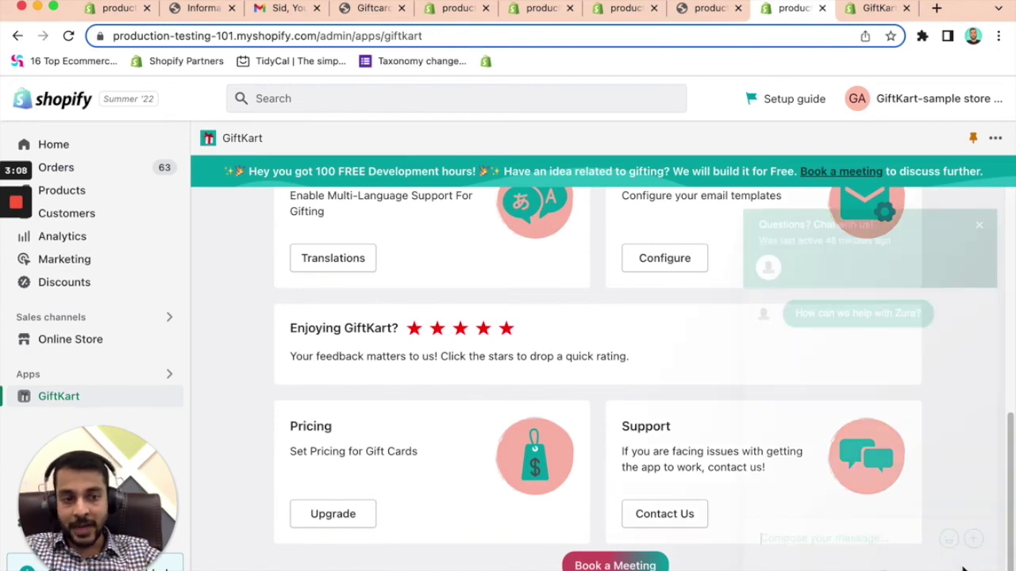
{"action": "left_click", "coordinate": [977, 220]}
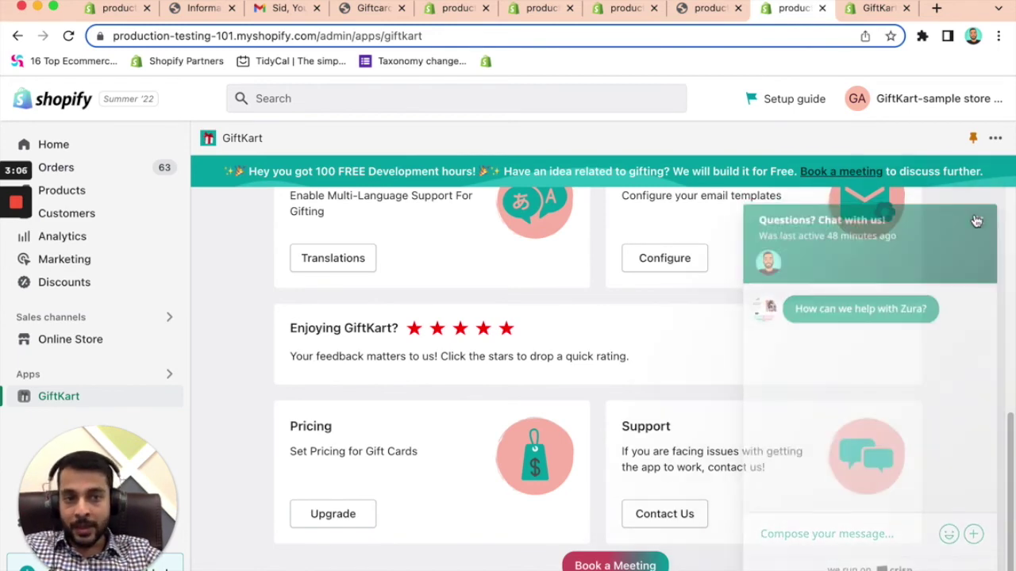
{"action": "scroll", "coordinate": [613, 432], "scroll_direction": "up", "scroll_amount": 3}
{"action": "scroll", "coordinate": [612, 430], "scroll_direction": "up", "scroll_amount": 4}
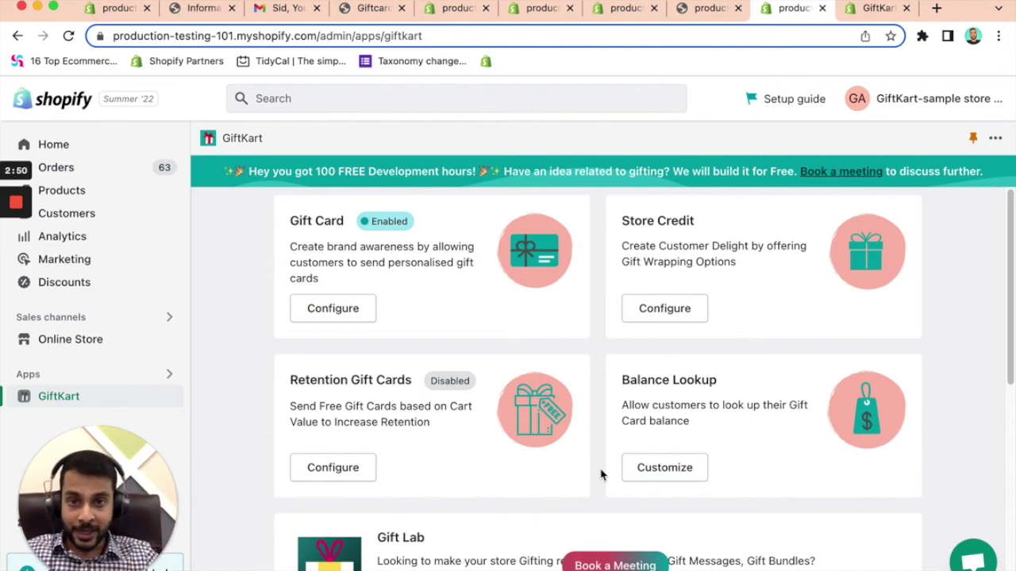
{"action": "scroll", "coordinate": [550, 498], "scroll_direction": "down", "scroll_amount": 3}
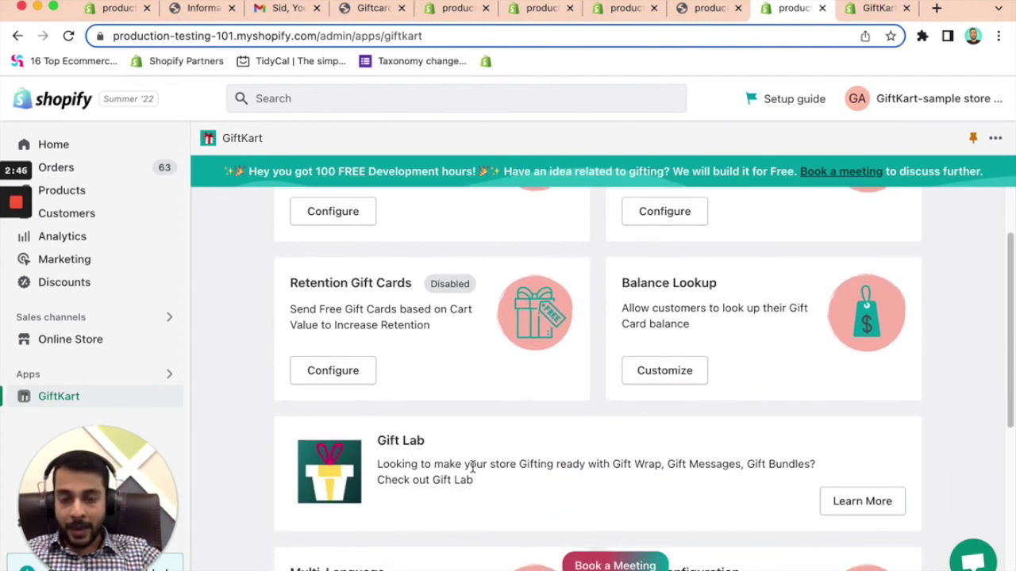
{"action": "scroll", "coordinate": [473, 468], "scroll_direction": "up", "scroll_amount": 3}
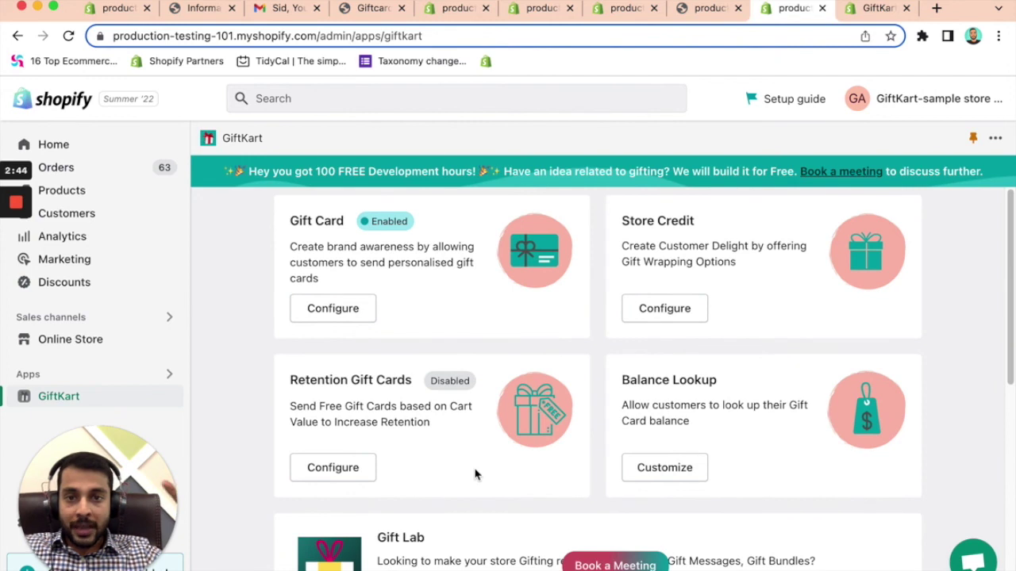